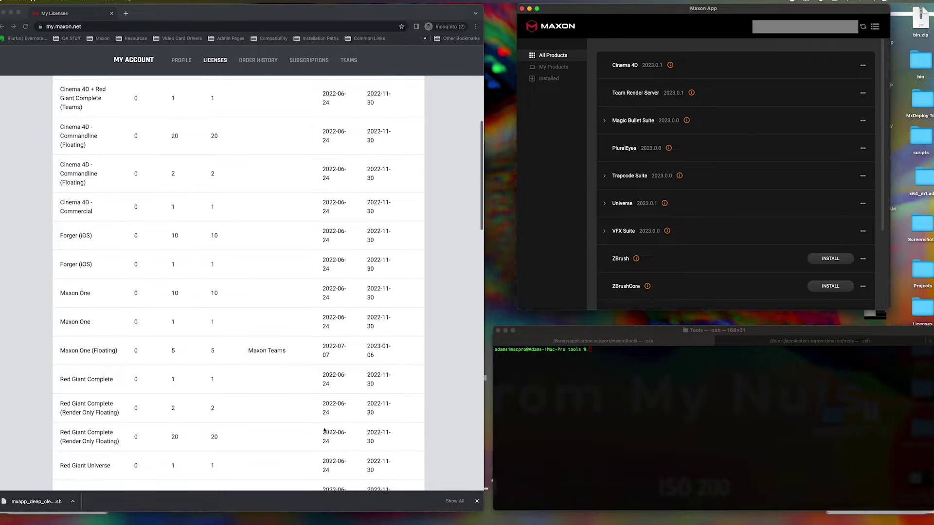
Give Cinema 4D the Maxon One (Floating) license through its Assign License option
scroll(324, 431, "down", 1)
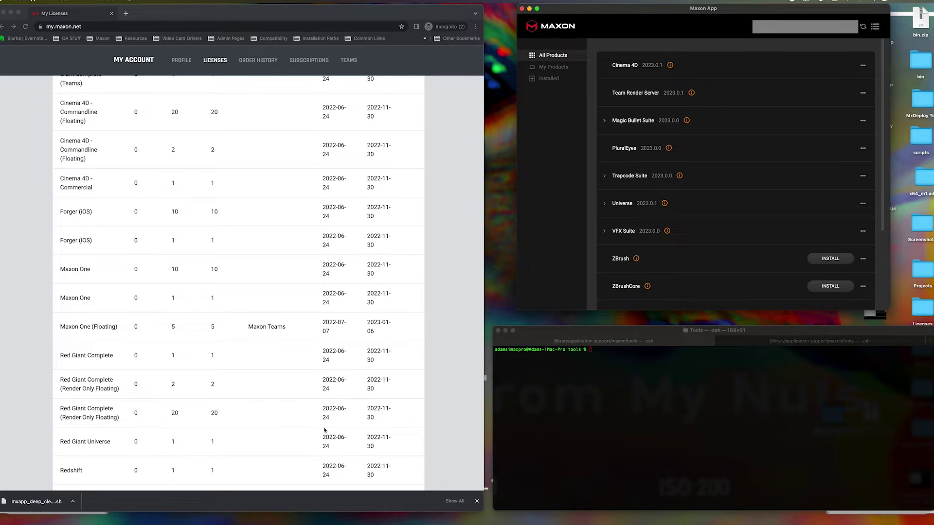
scroll(324, 431, "down", 1)
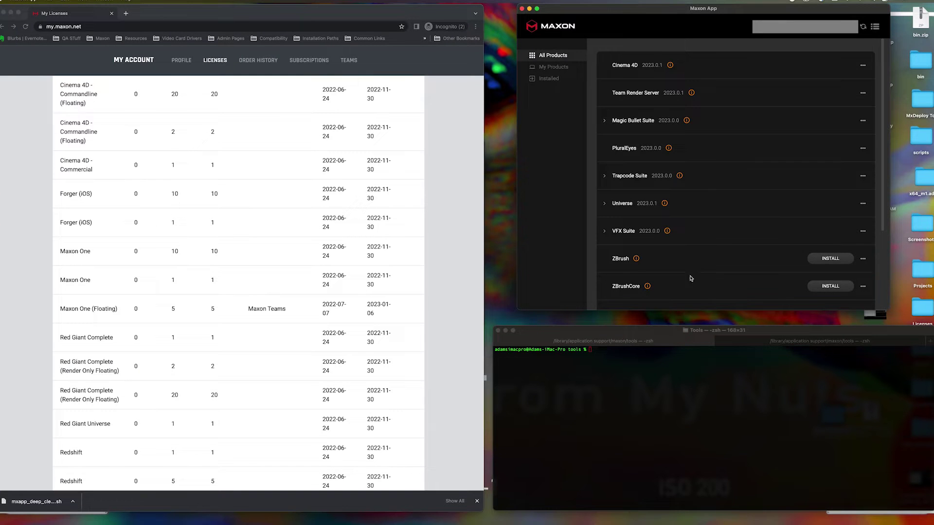
left_click(864, 65)
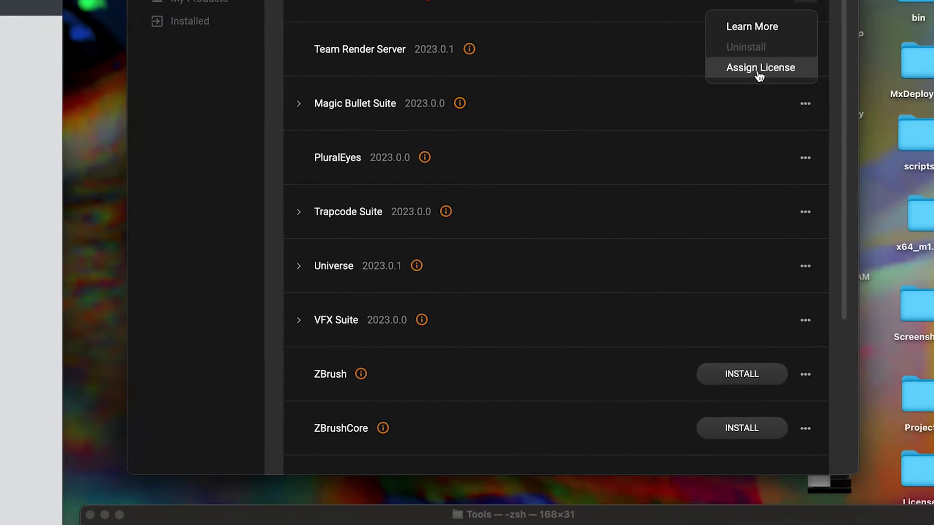
left_click(840, 105)
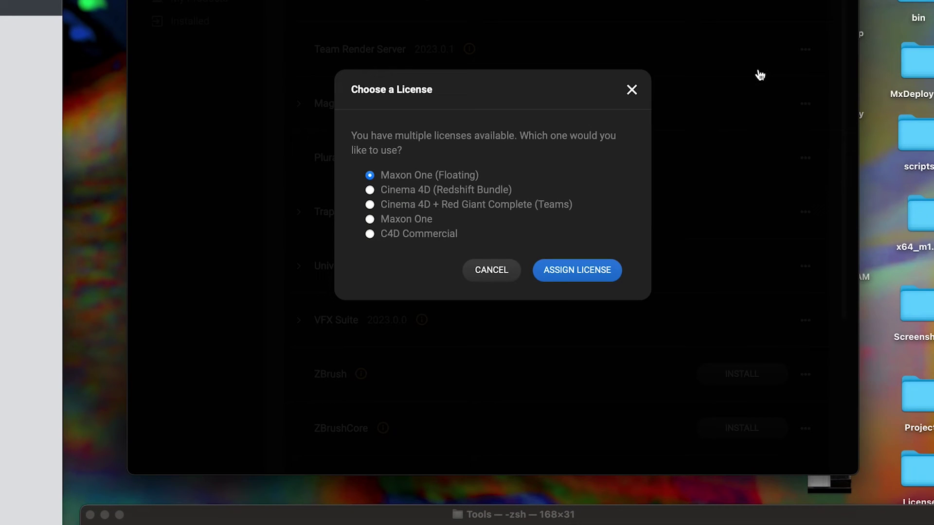
left_click(577, 279)
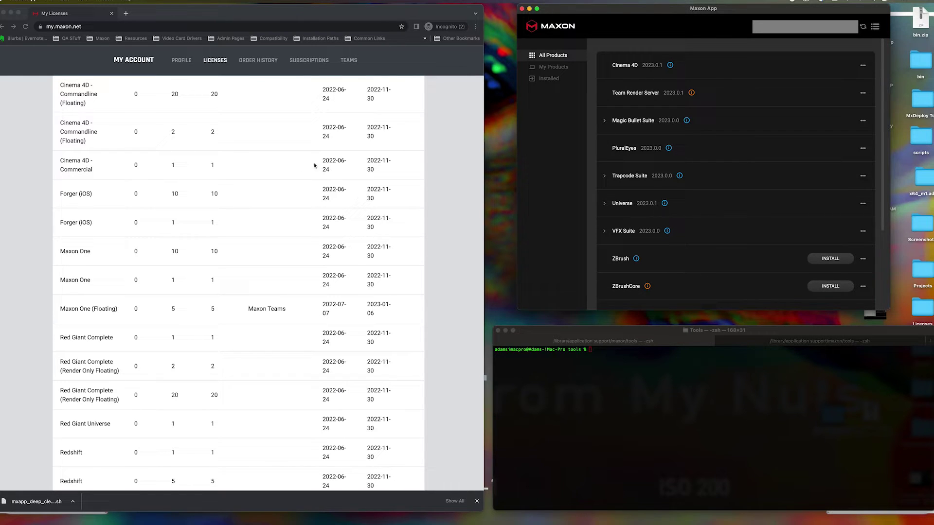
Open the ROTEST2 project in After Effects, scrub Comp 1's particles, then bring up Terminal
key("ctrl+Right")
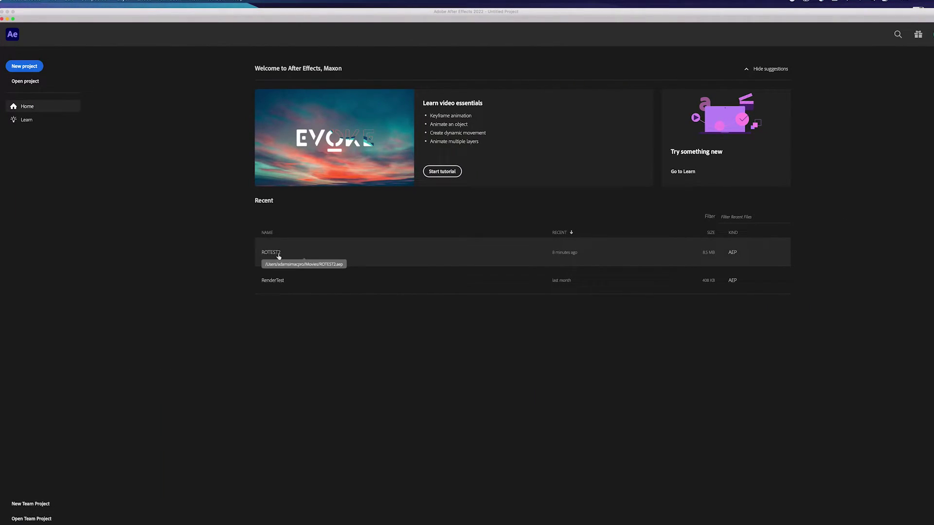
left_click(279, 257)
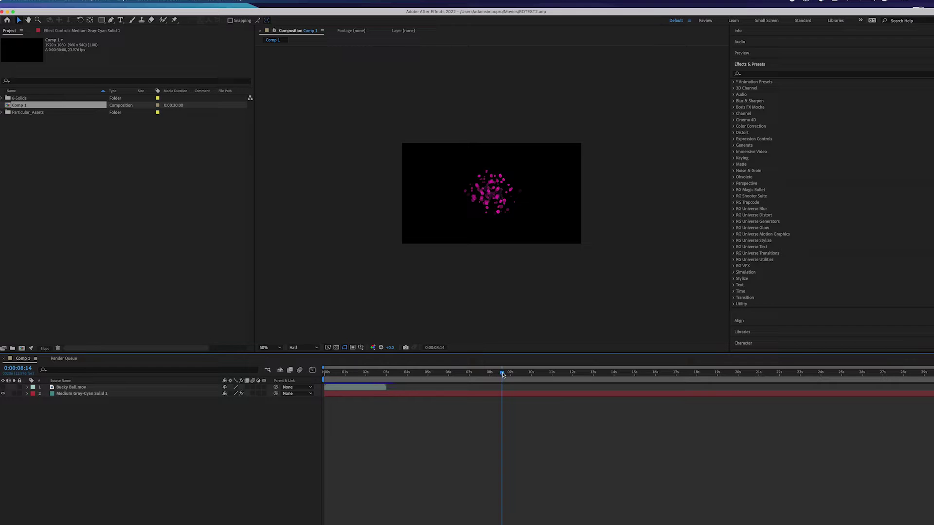
left_click_drag(504, 375, 663, 375)
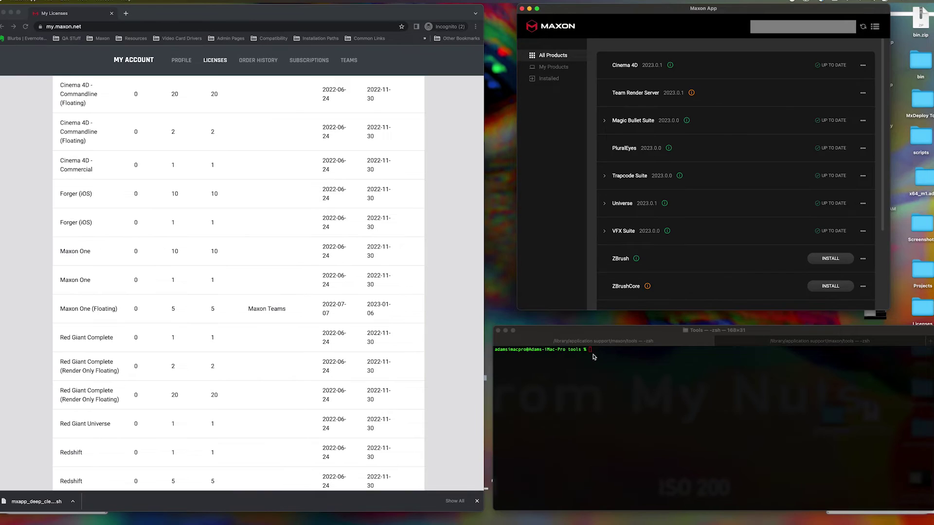
left_click(593, 352)
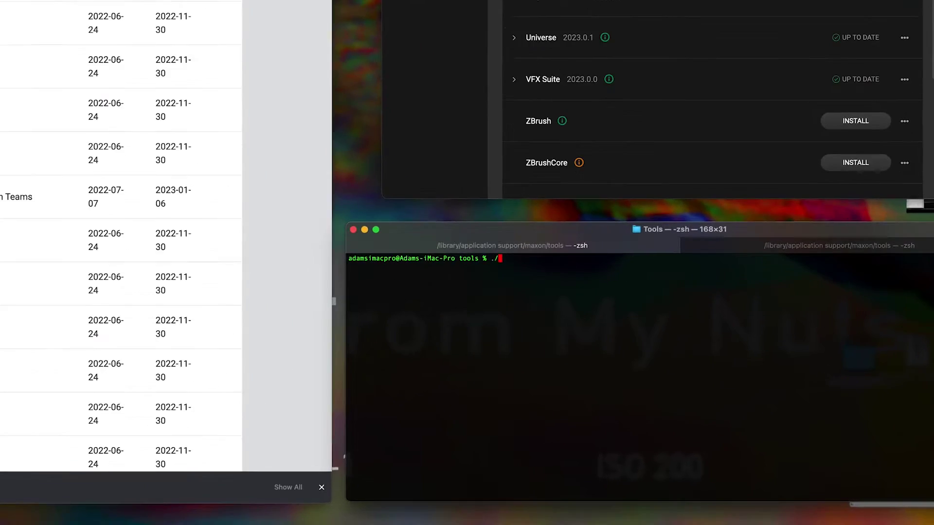
List licenses with ./mx1 license list and copy the Red Giant render-only license ID
type("./mx1")
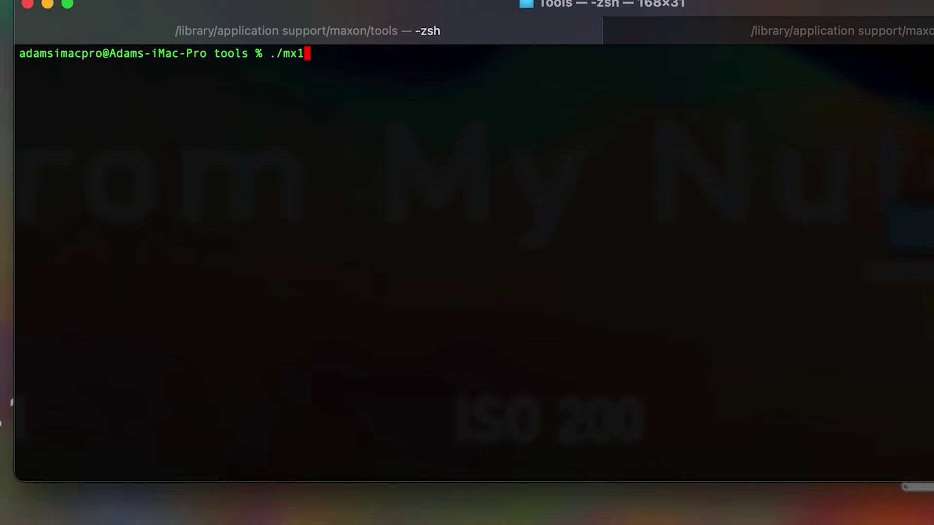
type(" license")
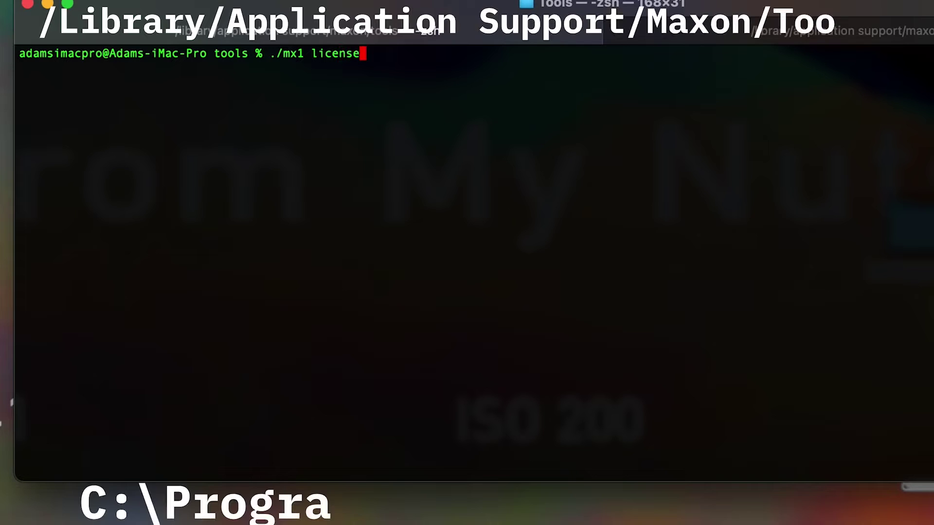
type(" list")
key("Return")
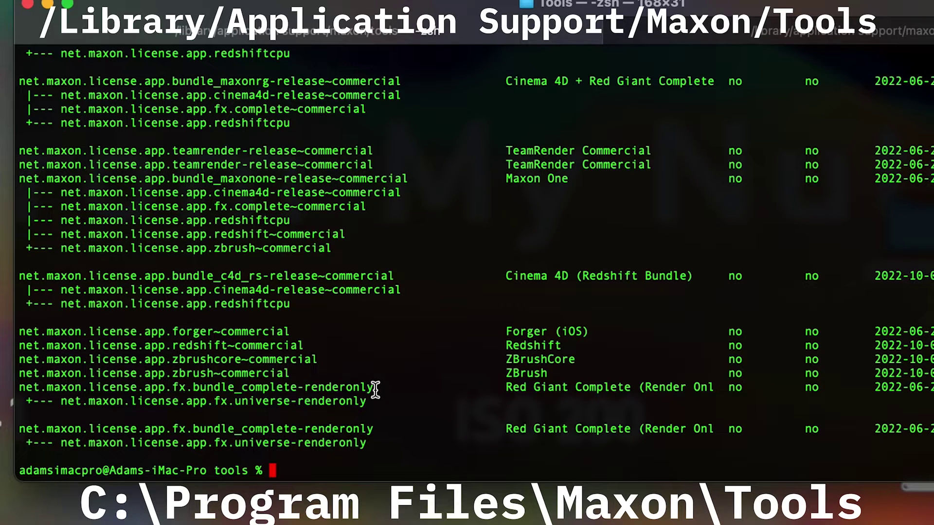
left_click_drag(373, 388, 30, 389)
key("super+c")
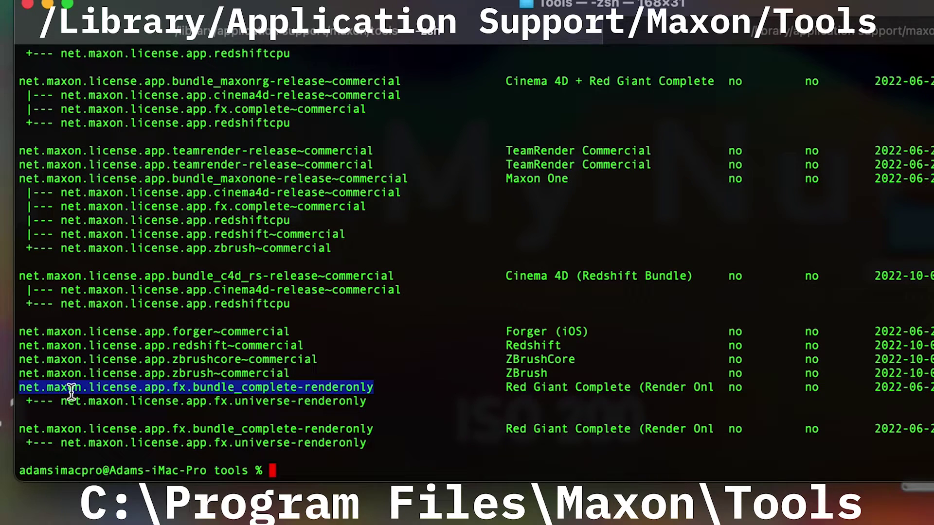
right_click(72, 389)
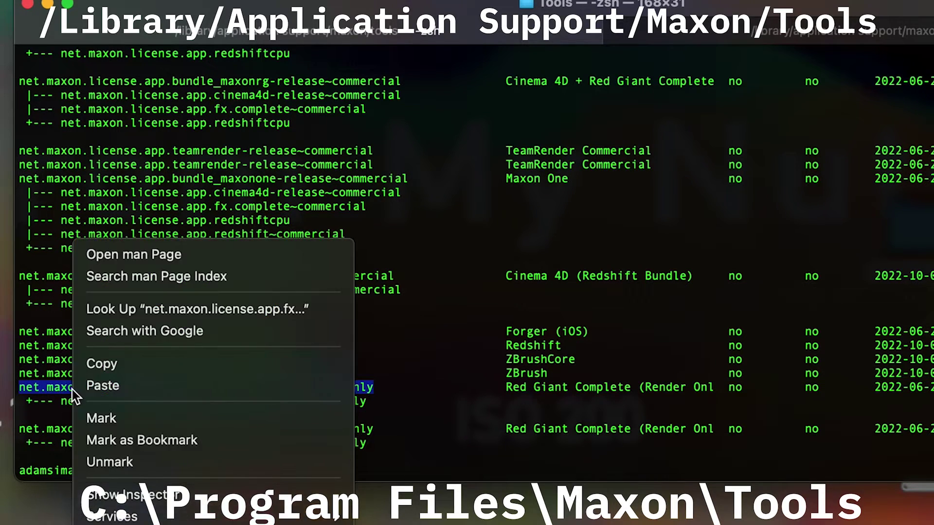
left_click(103, 366)
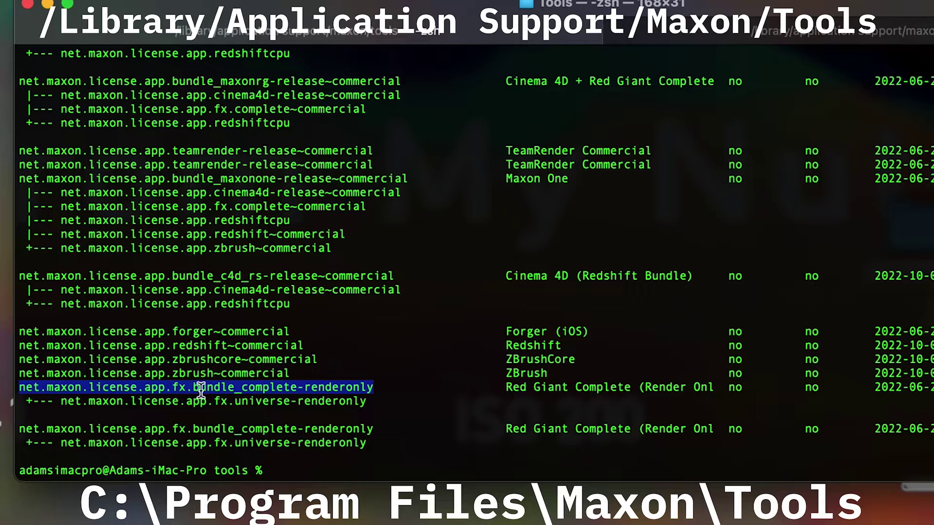
left_click(288, 466)
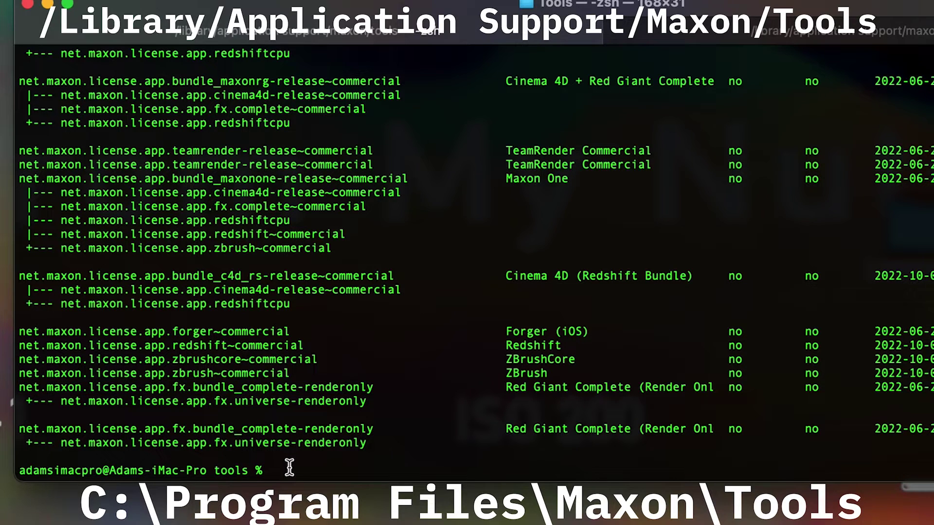
Run ./mx1 license activate with the pasted bundle_complete-renderonly license ID
type("./mx1 license assign")
key("BackSpace")
key("BackSpace")
key("BackSpace")
key("BackSpace")
key("BackSpace")
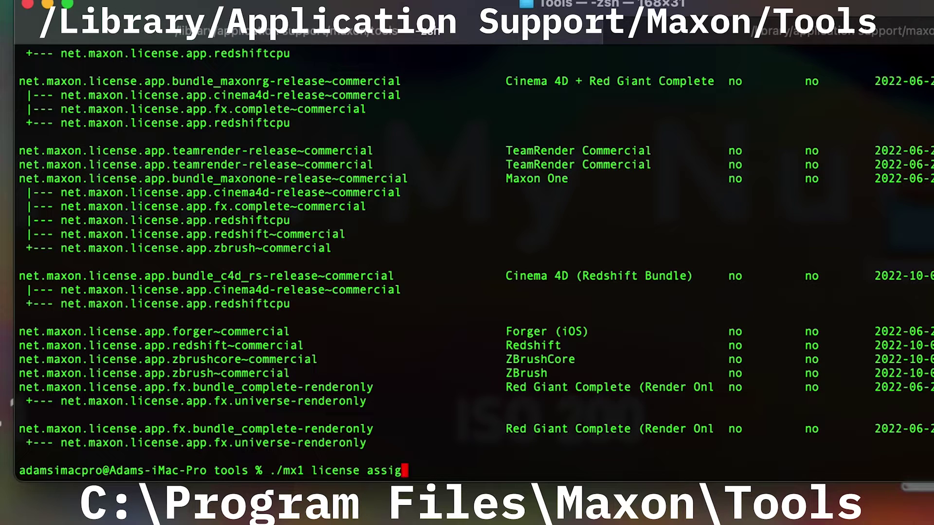
type("ctivate")
key("super+v")
key("Return")
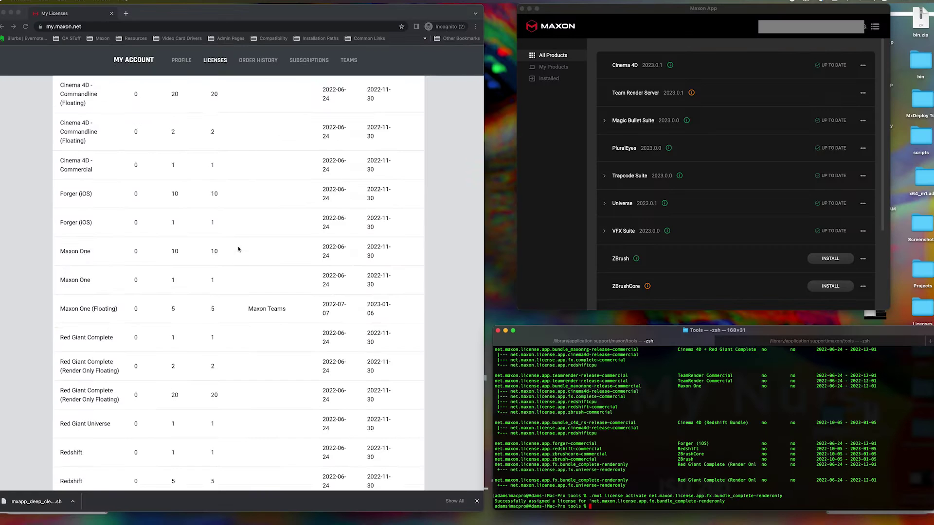
Scroll to the top of the my.maxon.net Licenses page and reload it
scroll(299, 246, "up", 10)
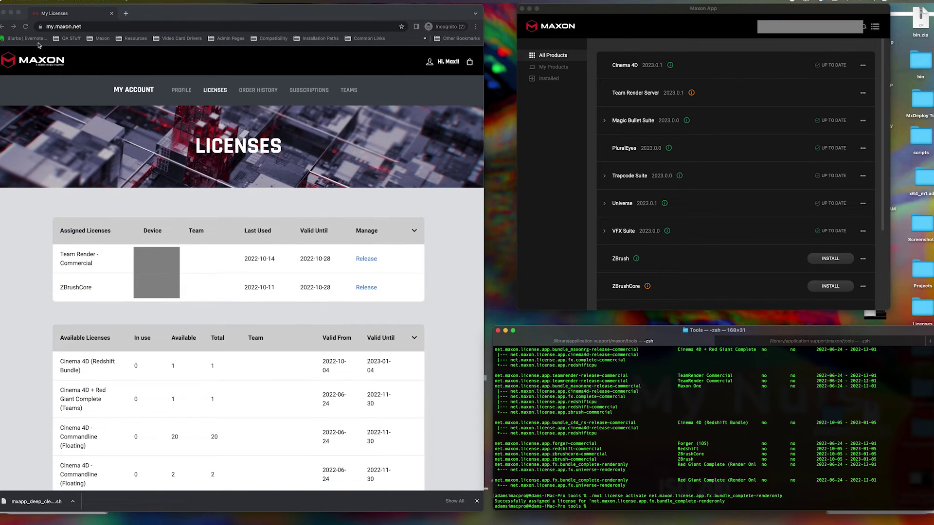
left_click(26, 27)
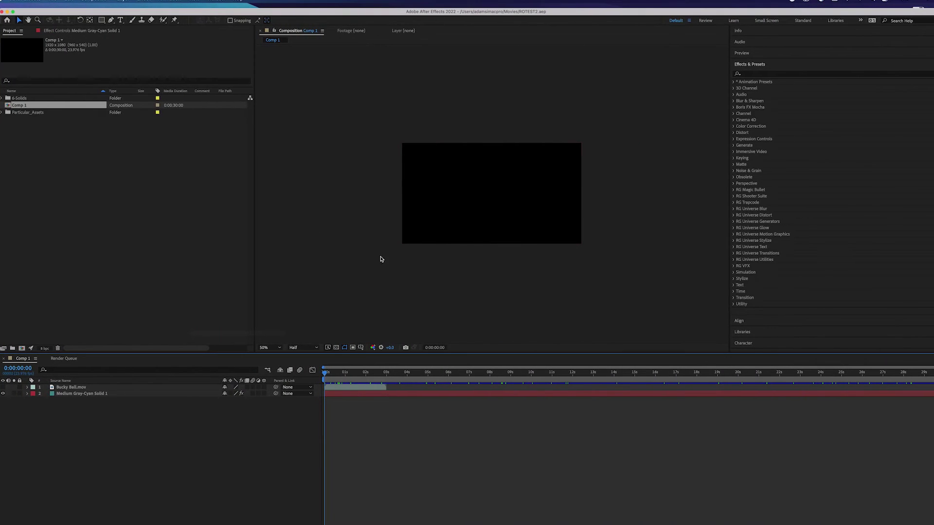
Scrub Comp 1 to about nine seconds, then add it to the Media Encoder queue
left_click_drag(447, 372, 513, 373)
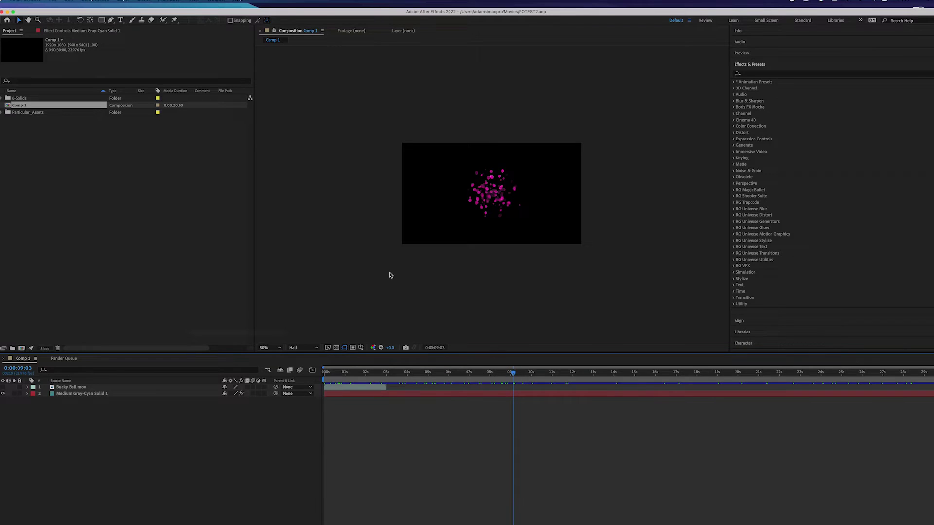
left_click(55, 1)
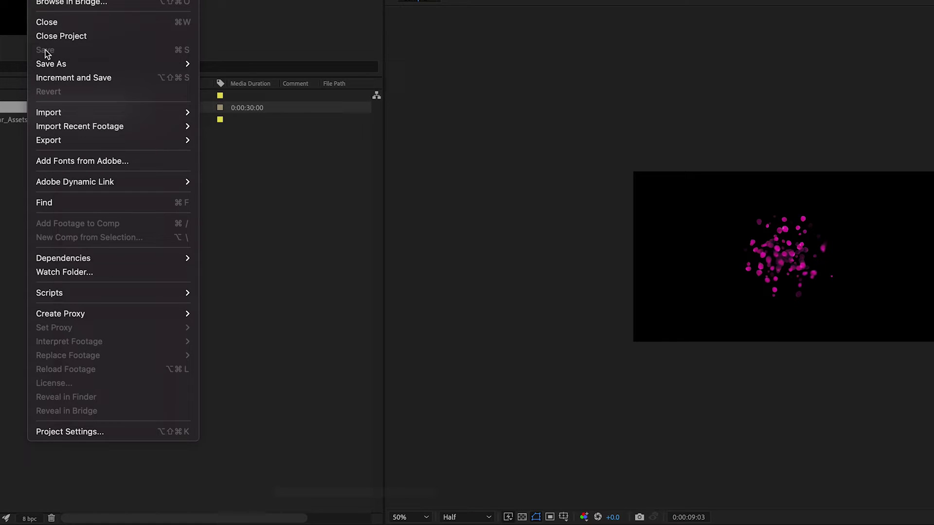
mouse_move(73, 141)
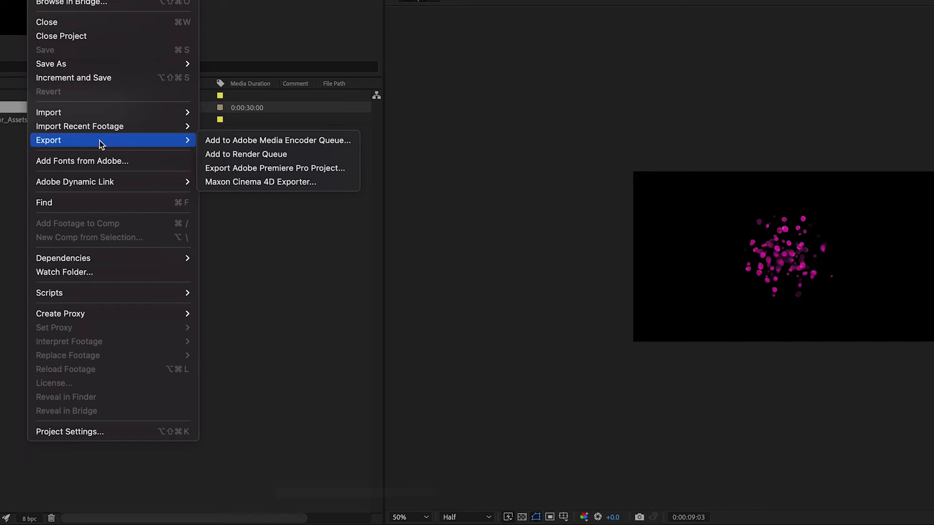
left_click(263, 141)
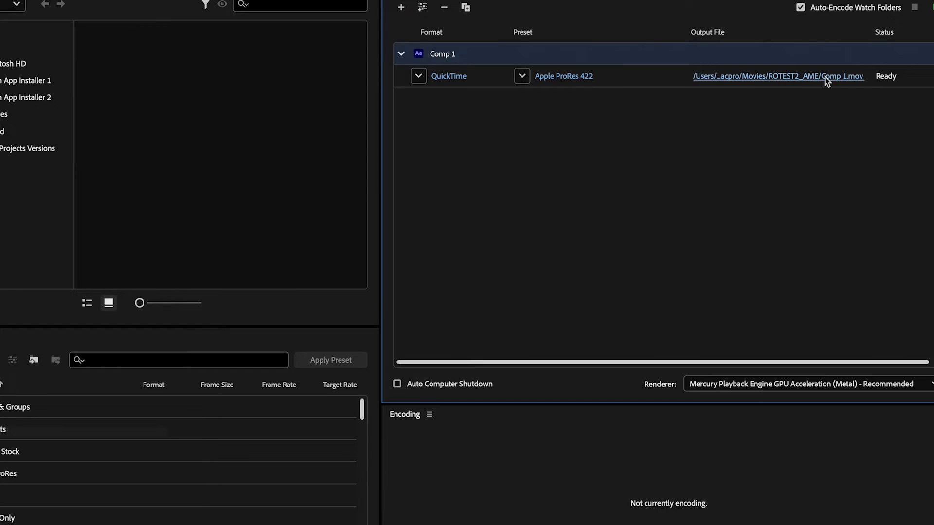
Rename the Comp 1 output file to 'RO LICENSE TEST', replacing the existing file
left_click(826, 77)
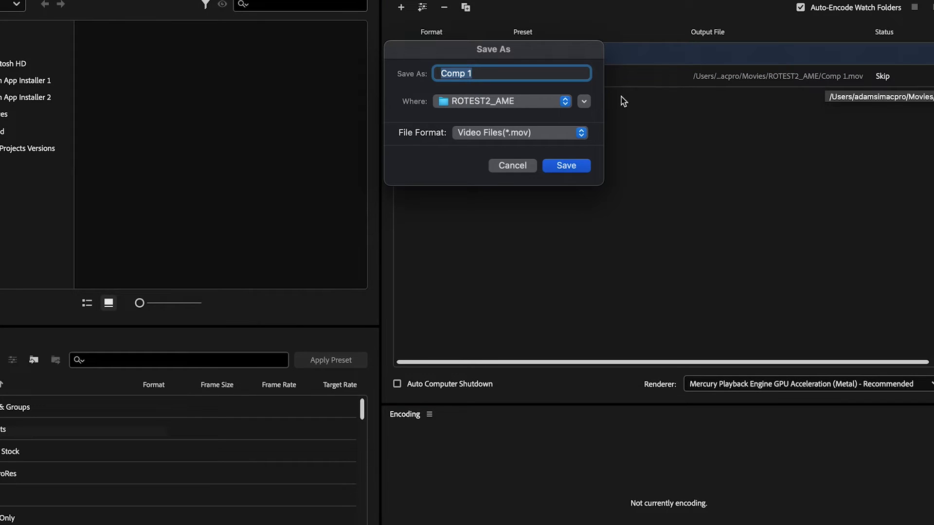
type("RO LICENSE T")
key("BackSpace")
key("BackSpace")
type("E TEST")
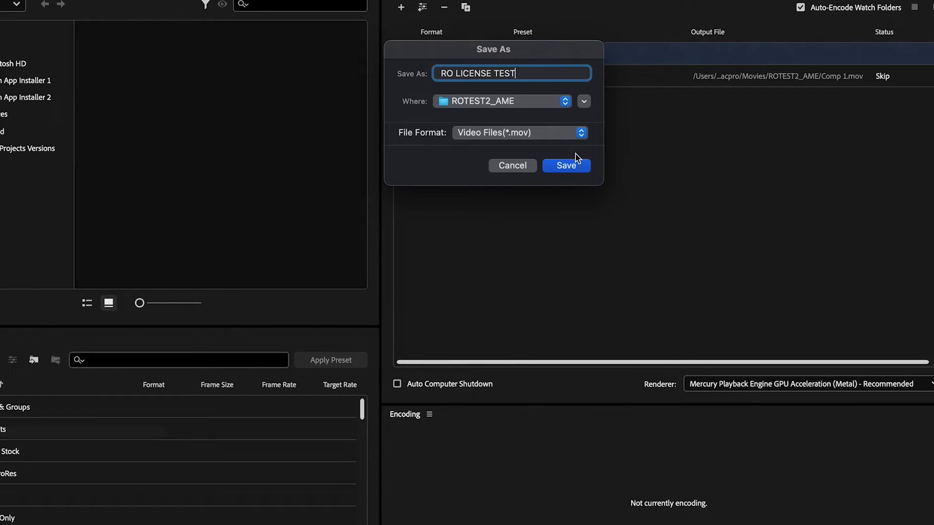
left_click(564, 166)
left_click(531, 218)
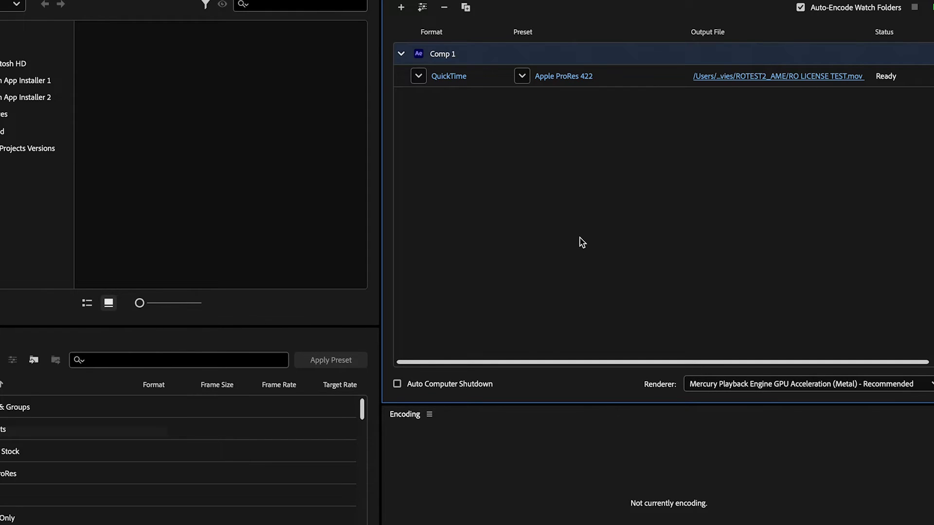
Review Comp 1's export settings without changes, then quit After Effects
left_click(570, 80)
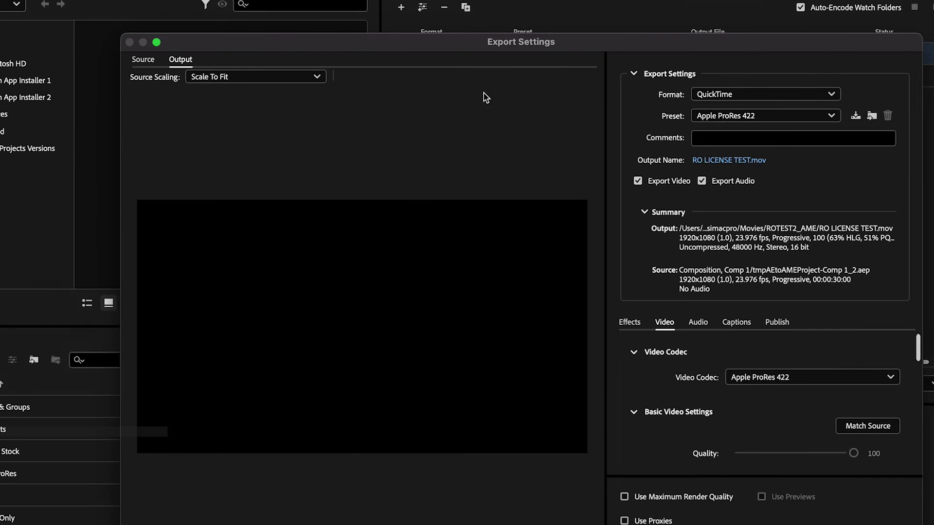
key("Escape")
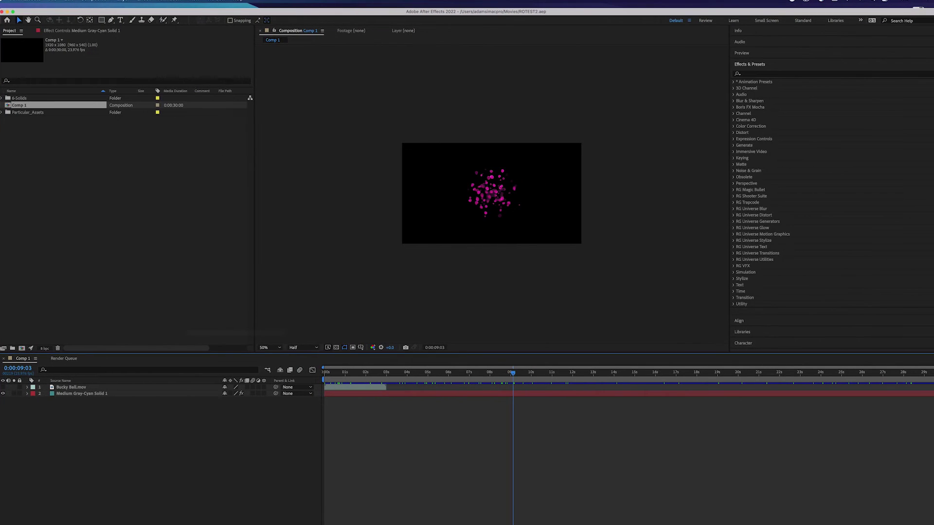
left_click(53, 1)
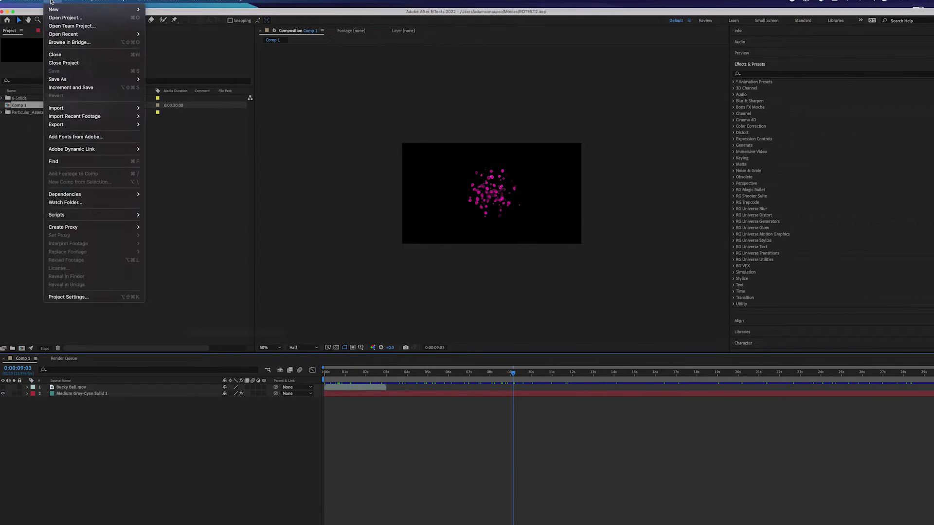
mouse_move(24, 1)
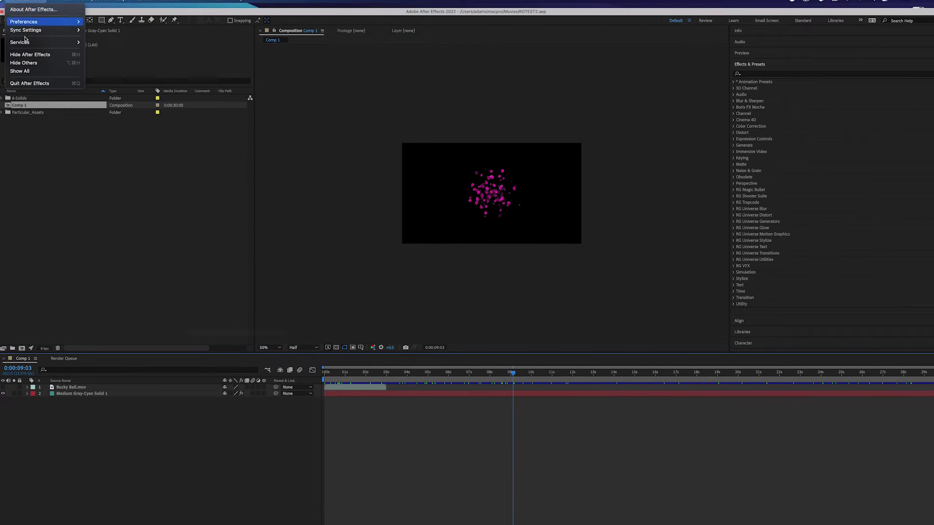
left_click(43, 84)
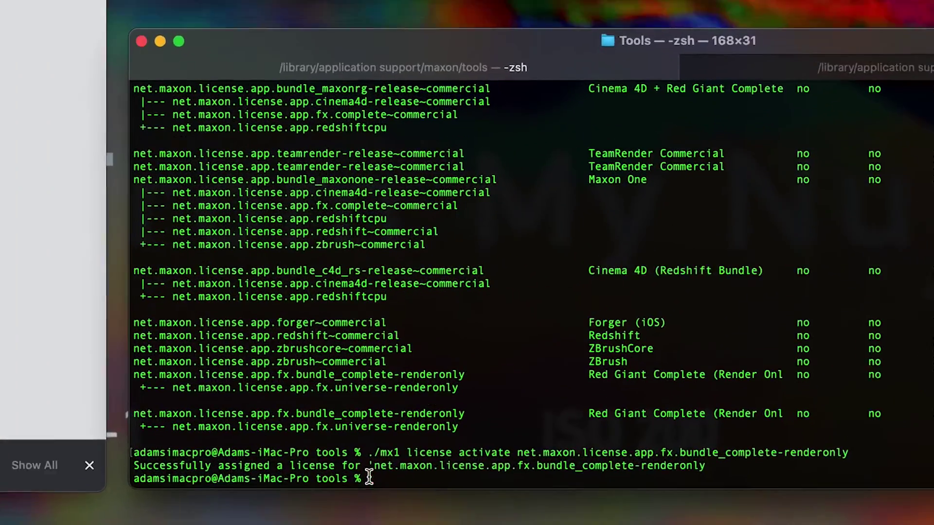
Type ./mx1 license deactivate at the zsh prompt, fixing the typos along the way
type("./mx")
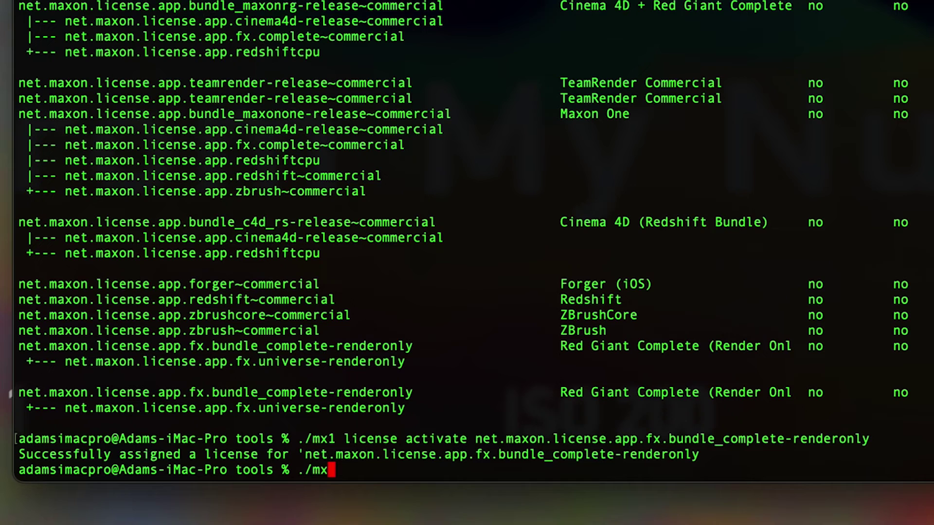
type("1 license release")
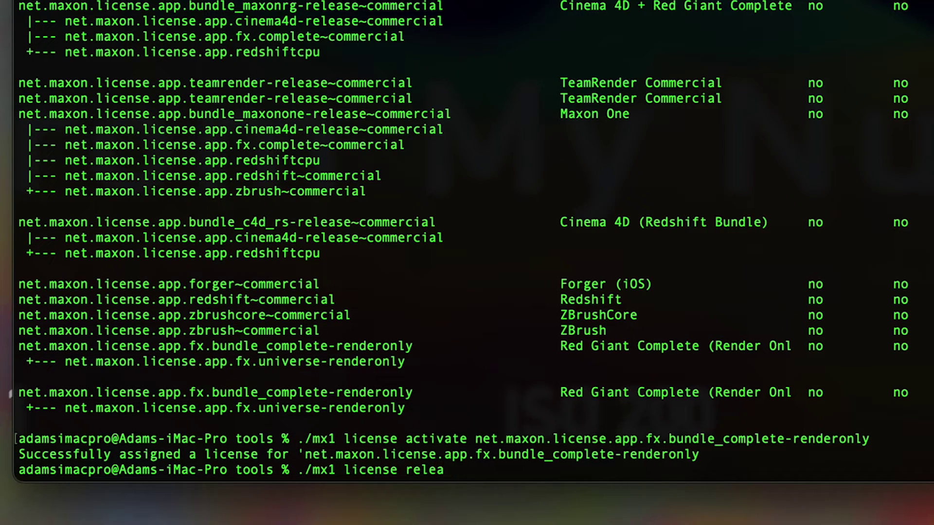
key("BackSpace")
key("BackSpace")
key("BackSpace")
key("BackSpace")
key("BackSpace")
key("BackSpace")
key("BackSpace")
type("deav")
key("BackSpace")
type("ctiba")
key("BackSpace")
type("ate")
Copy the Maxon One commercial-floating license ID from the earlier license list
scroll(663, 205, "up", 10)
scroll(663, 206, "up", 20)
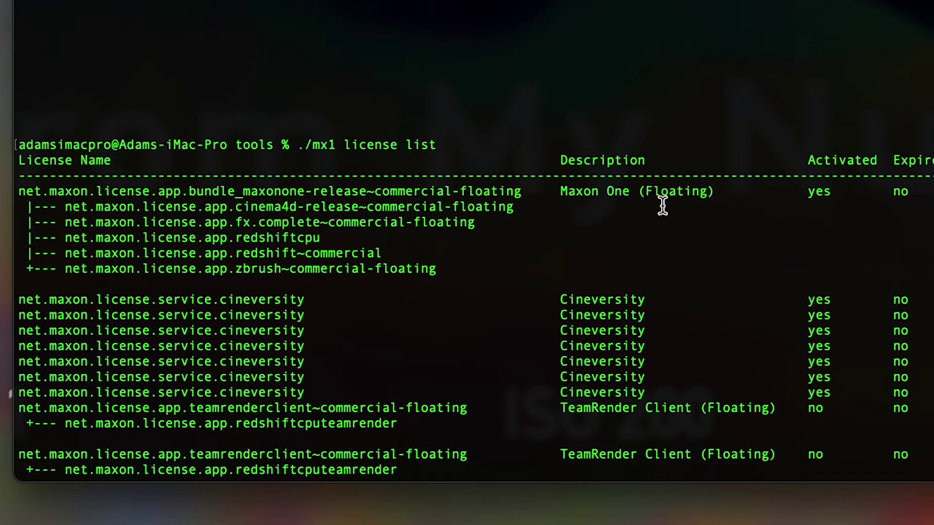
left_click_drag(528, 129, 7, 129)
right_click(56, 129)
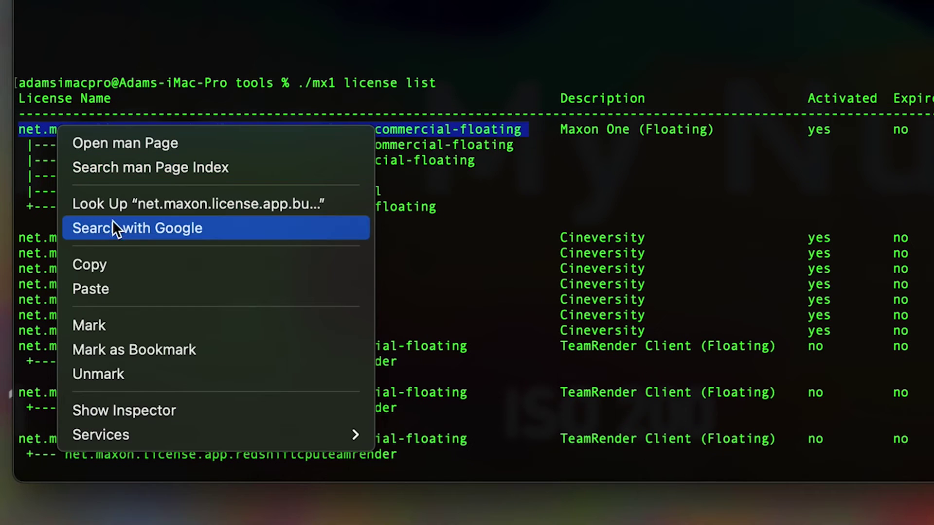
left_click(109, 256)
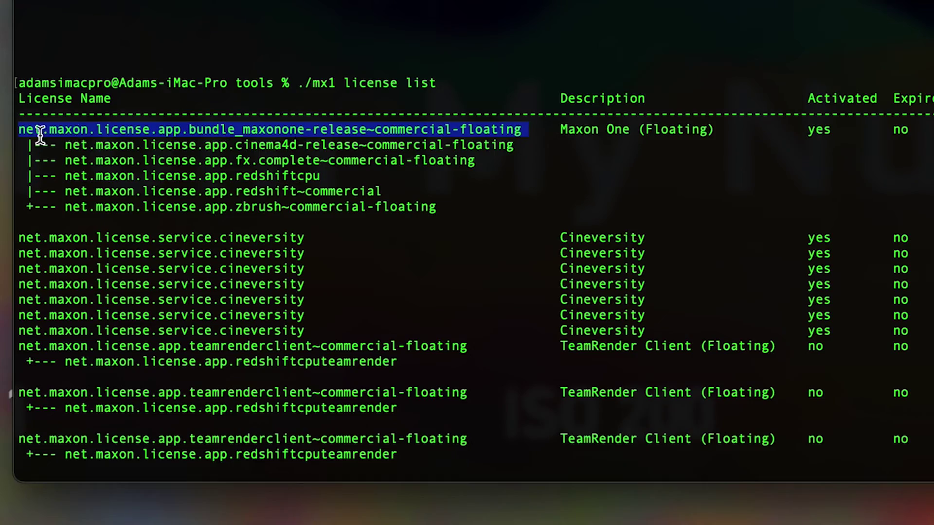
Paste the ID after deactivate, run the command, and reload the licenses page
scroll(765, 208, "down", 15)
scroll(765, 208, "down", 5)
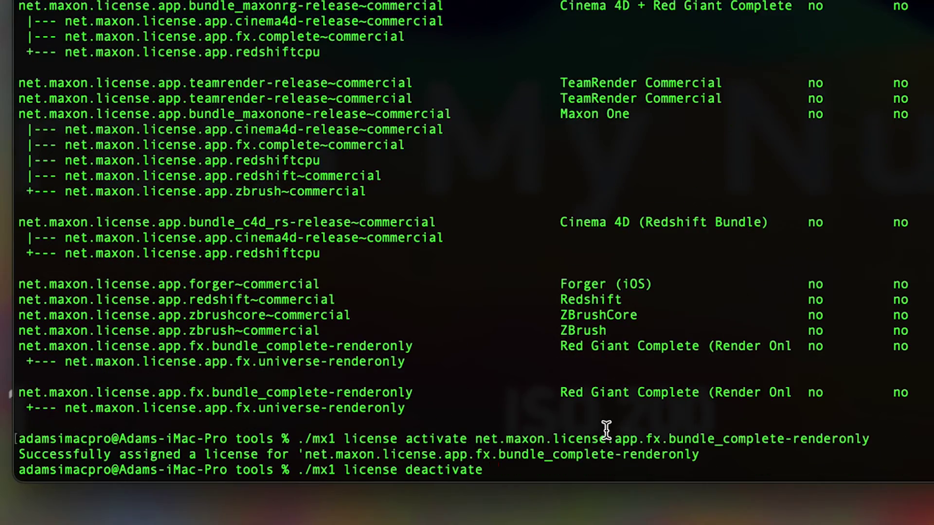
key("super+v")
key("Return")
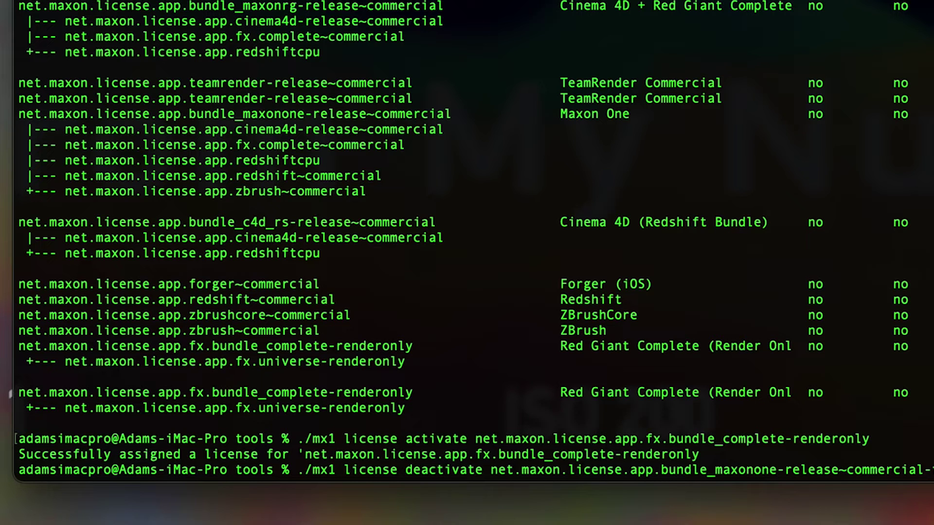
key("Return")
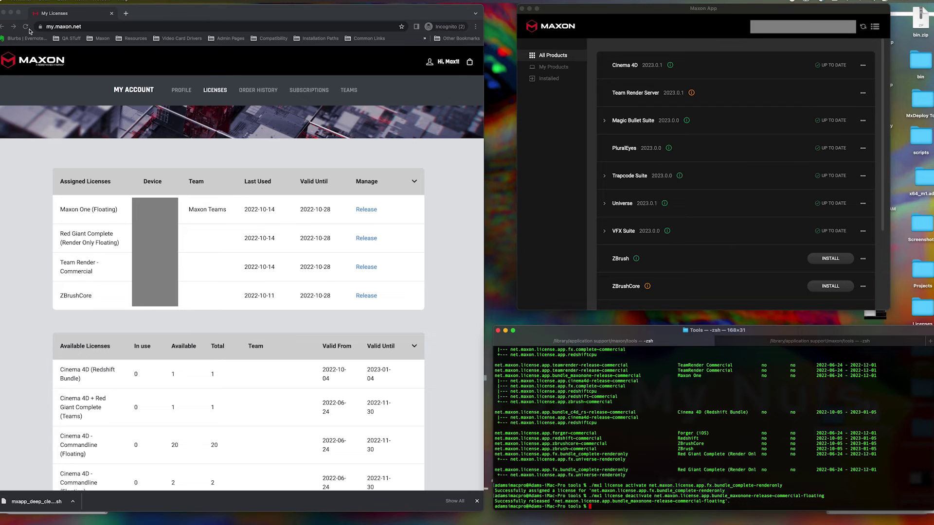
left_click(27, 27)
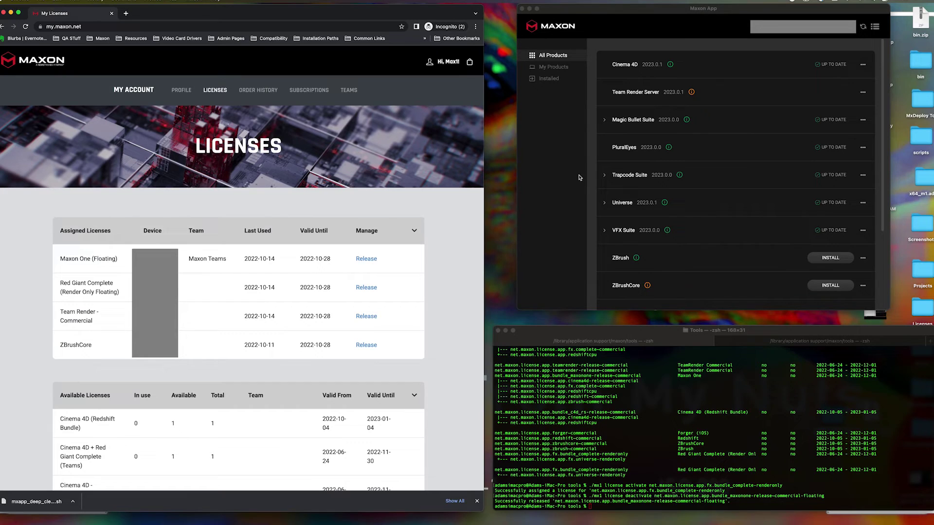
Release Maxon One (Floating) on the Licenses page and confirm with Yes
left_click(367, 259)
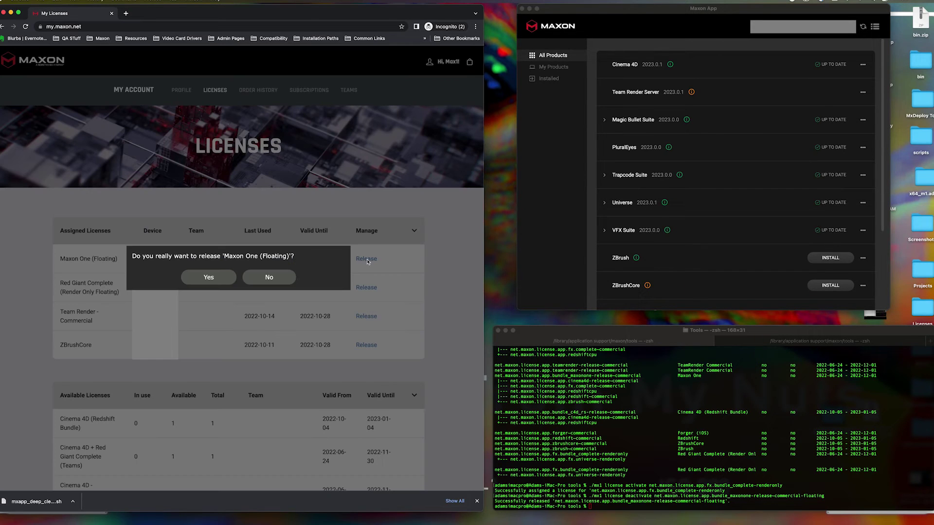
left_click(209, 277)
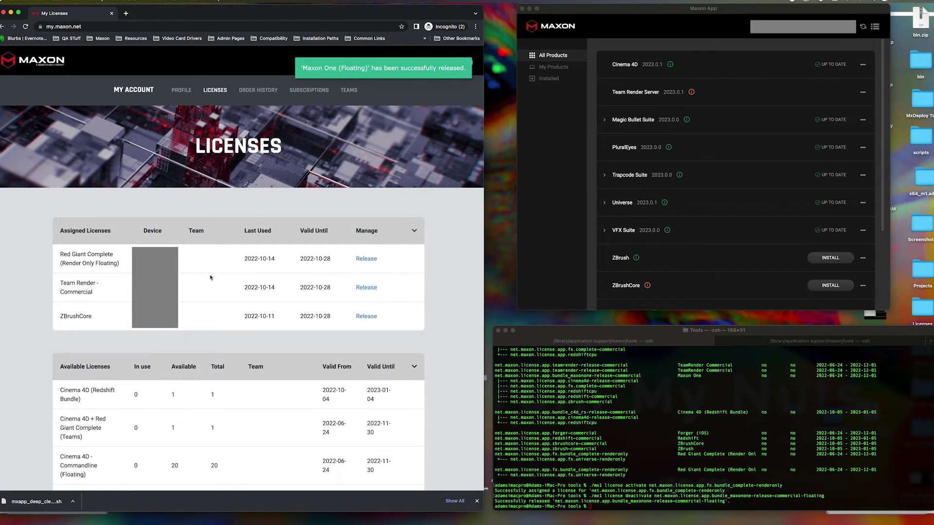
left_click(834, 58)
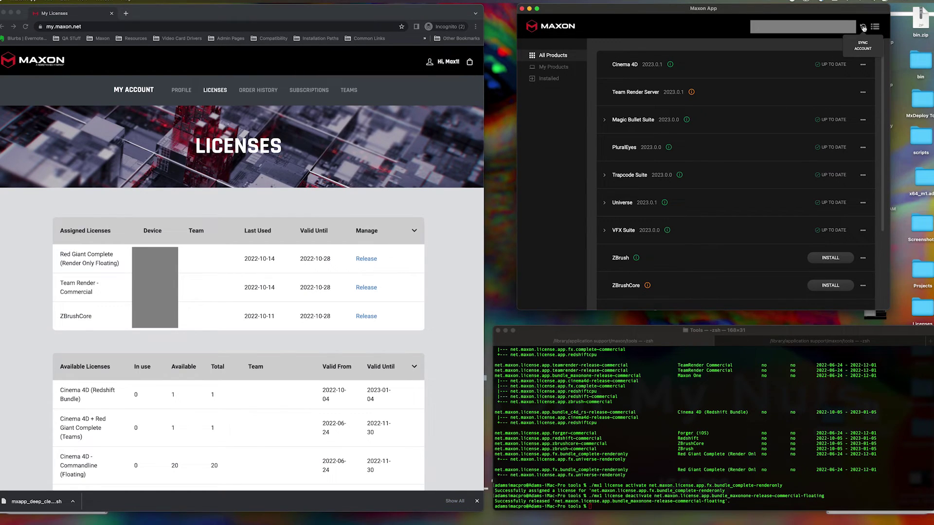
Run Sync Account in Maxon App to reload the product list
left_click(863, 26)
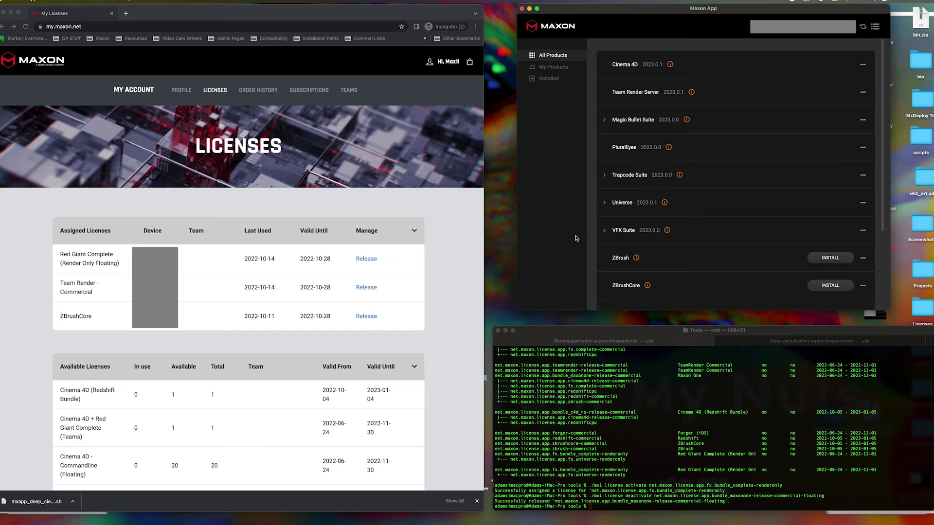
Start the Media Encoder queue encoding Comp 1 to RO LICENSE TEST_2.mov, checking the license page meanwhile
key("ctrl+Right")
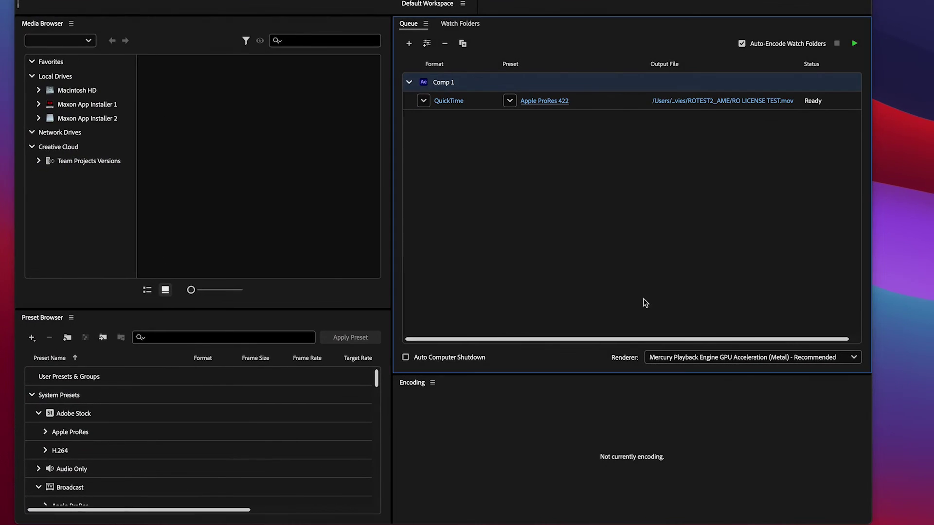
left_click(854, 44)
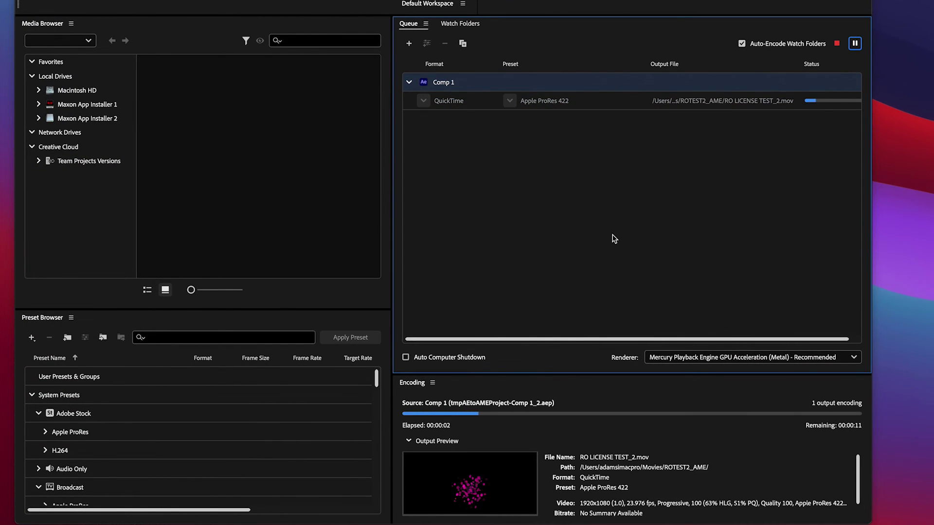
key("ctrl+Left")
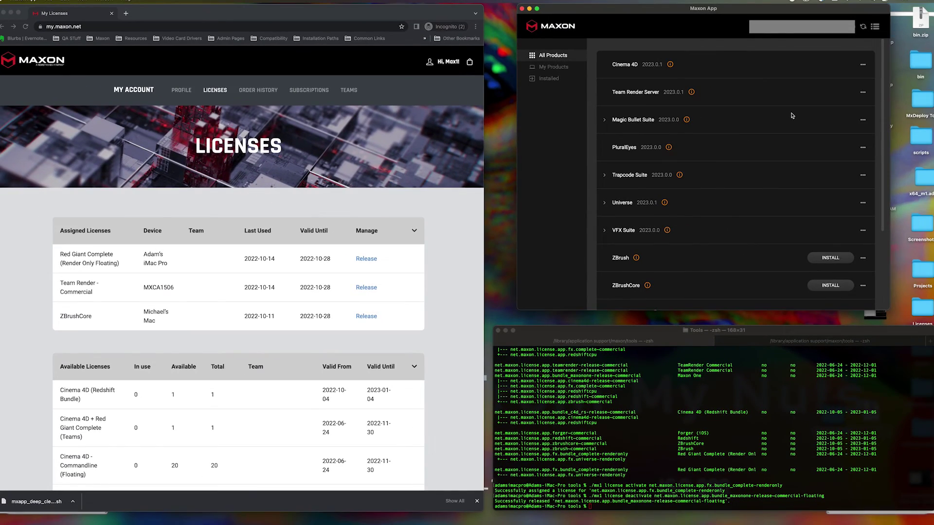
key("ctrl+Right")
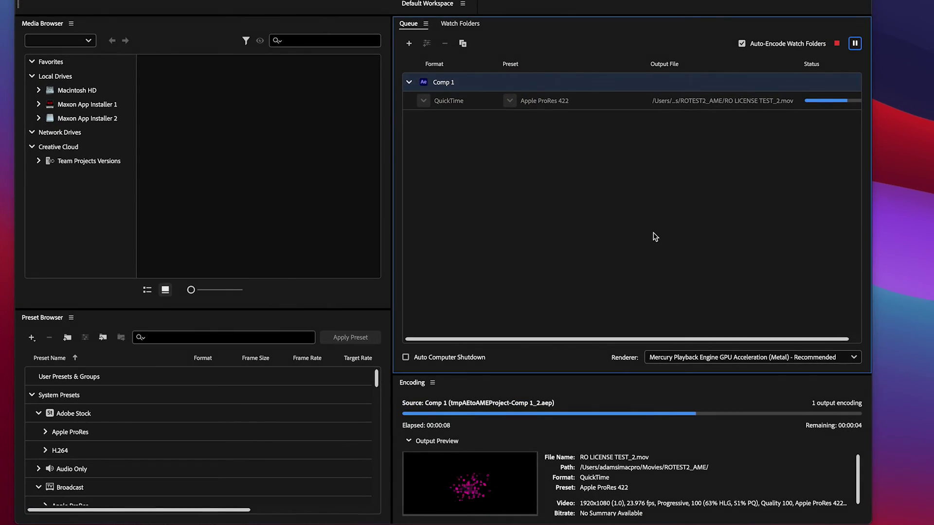